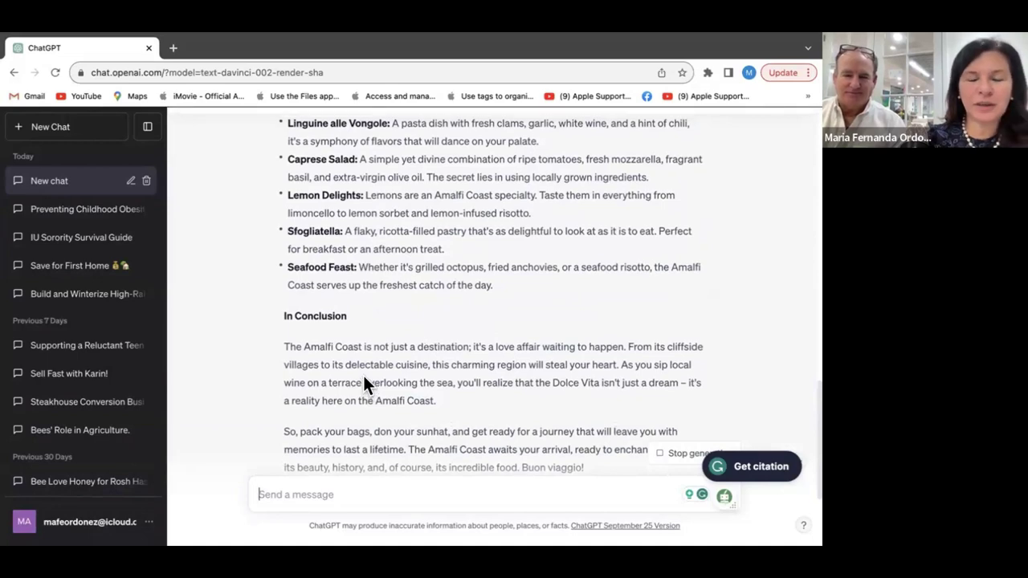
Step: Review the generated Amalfi Coast article from its title through the points of interest, top 5 foods and conclusion
scroll(363, 375, up, 5)
scroll(363, 375, up, 3)
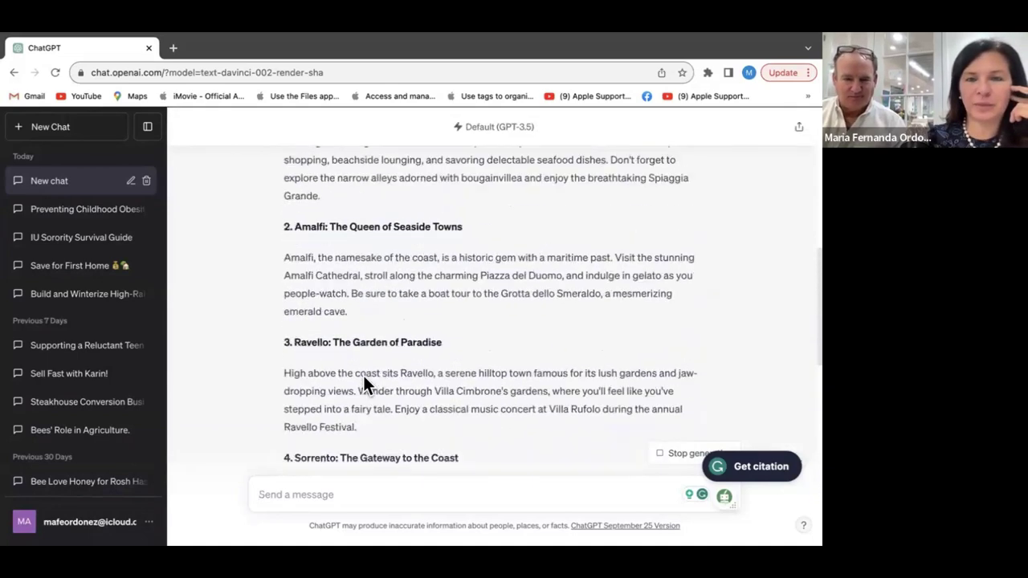
scroll(363, 375, up, 8)
scroll(364, 378, up, 2)
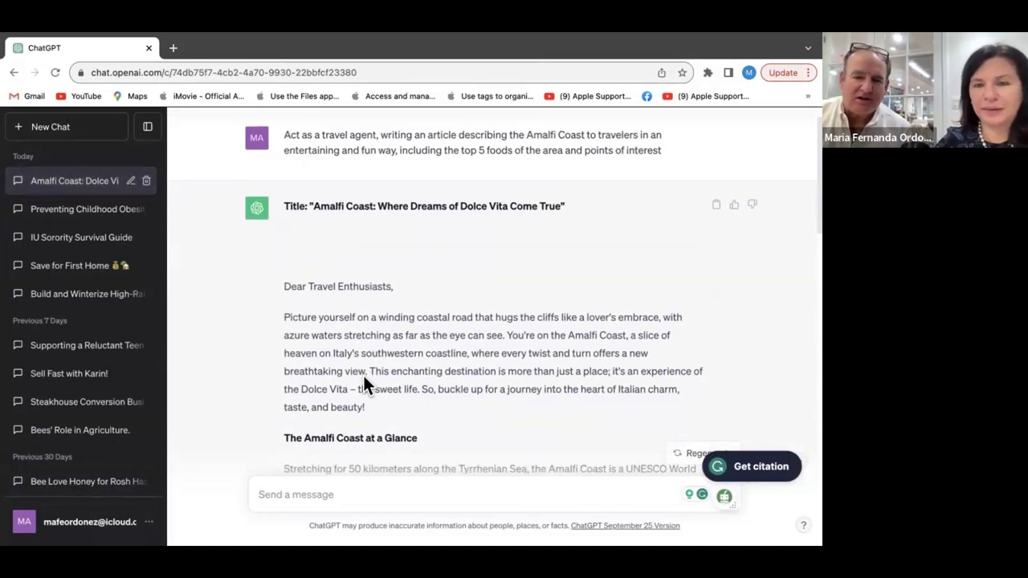
scroll(365, 384, down, 3)
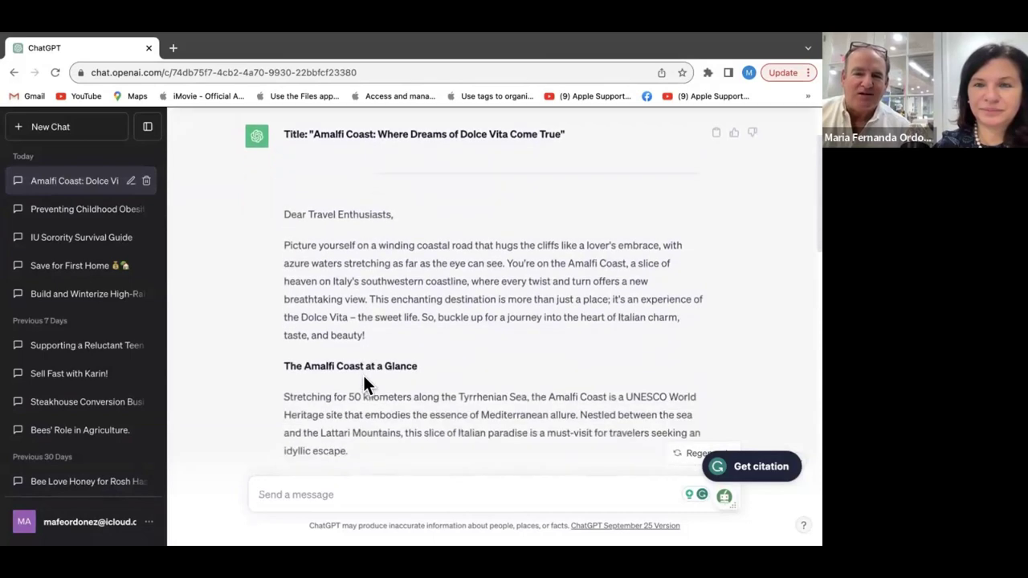
scroll(366, 384, down, 1)
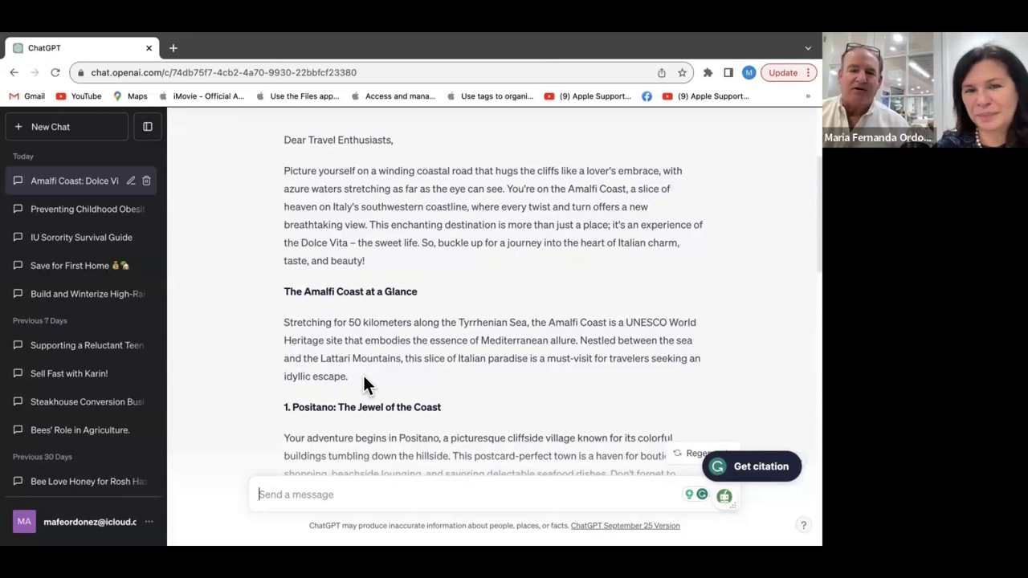
scroll(364, 384, down, 1)
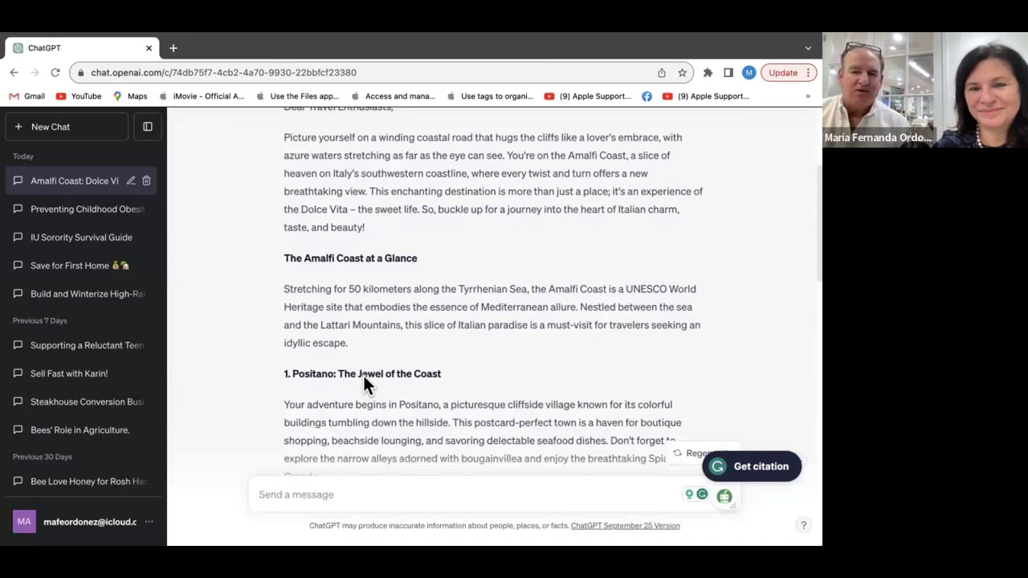
scroll(363, 377, down, 3)
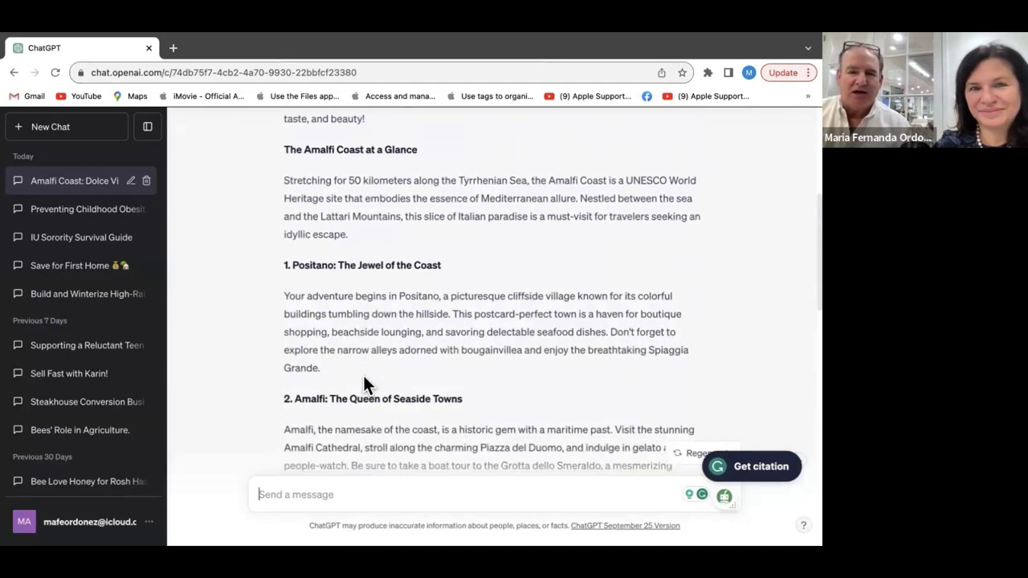
scroll(364, 377, down, 1)
scroll(363, 375, up, 1)
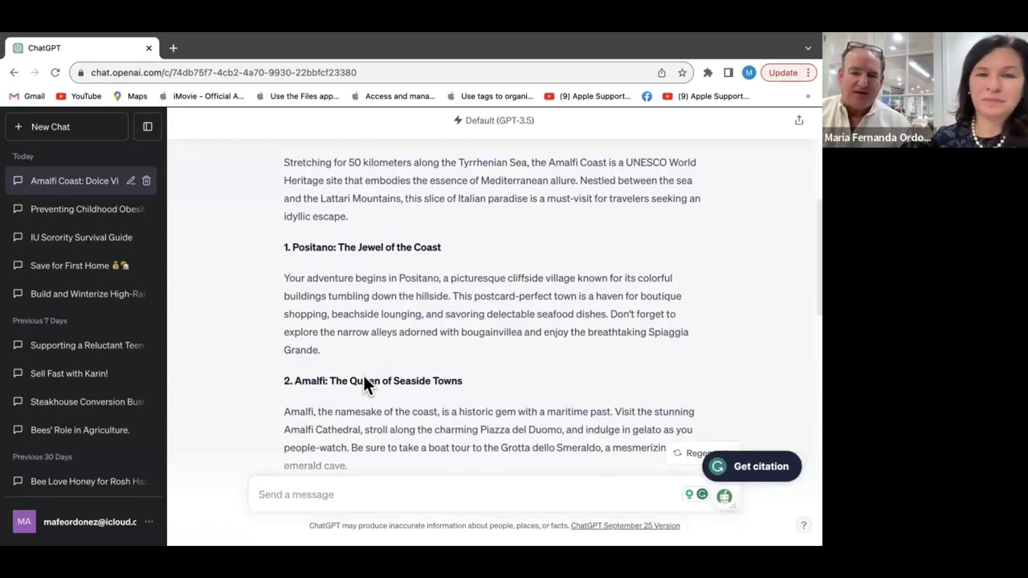
scroll(363, 375, down, 1)
scroll(364, 378, down, 4)
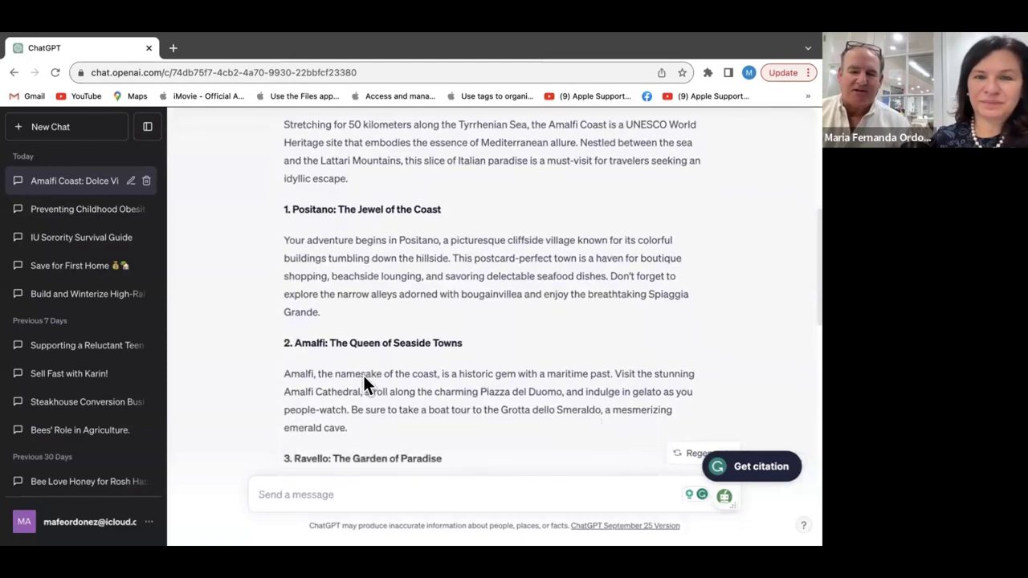
scroll(363, 378, down, 4)
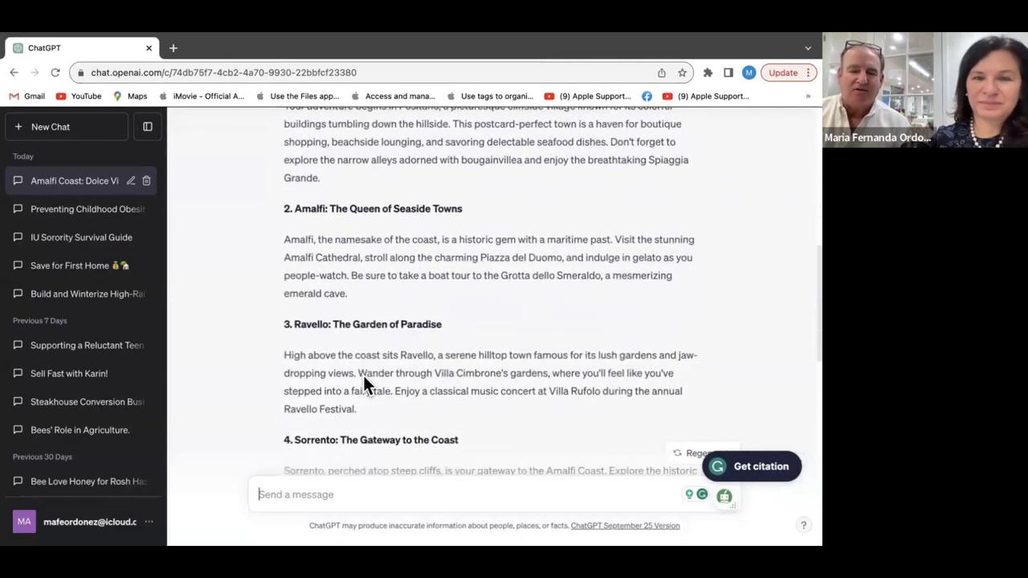
scroll(363, 375, down, 3)
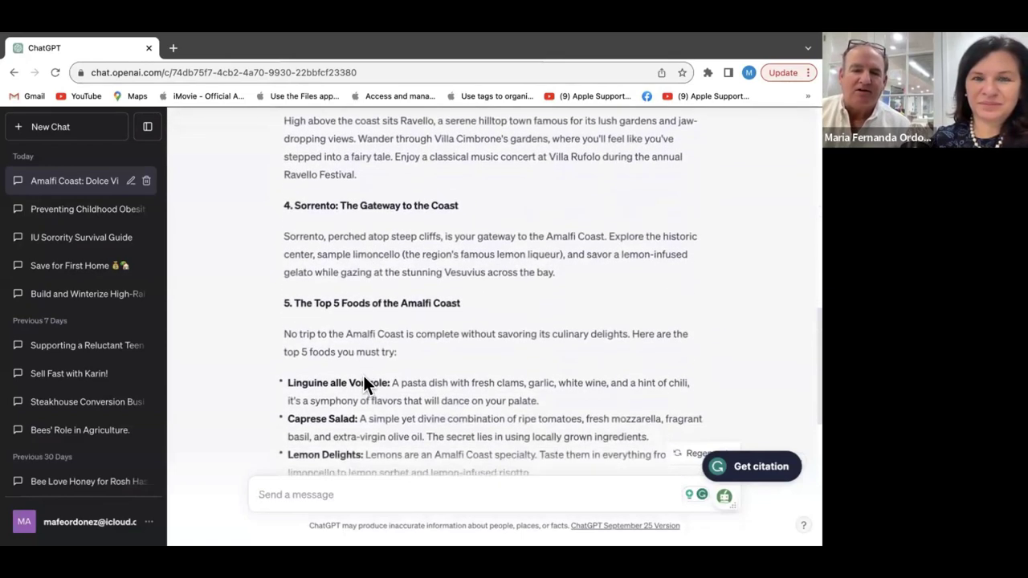
scroll(363, 378, down, 6)
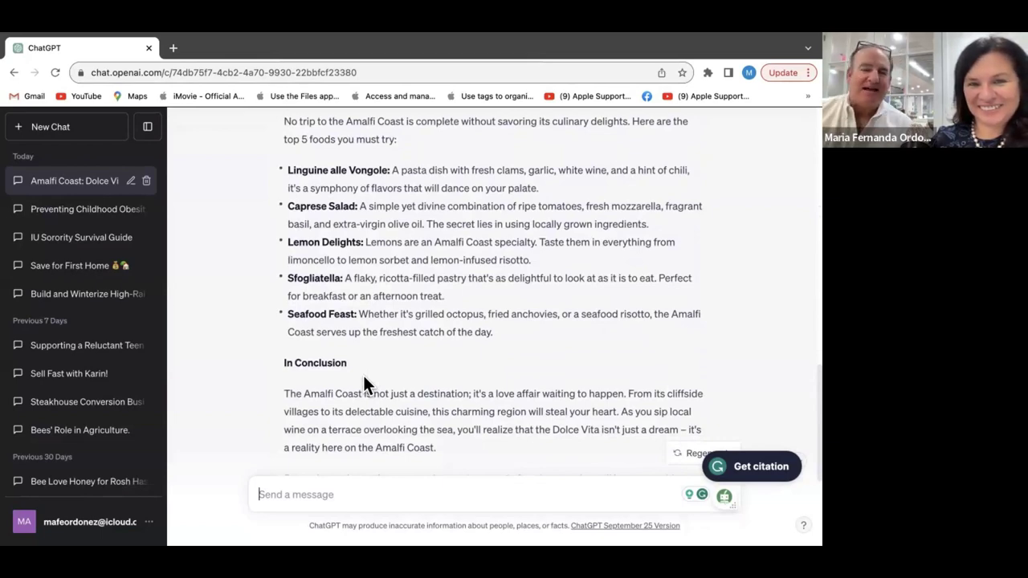
scroll(364, 378, down, 2)
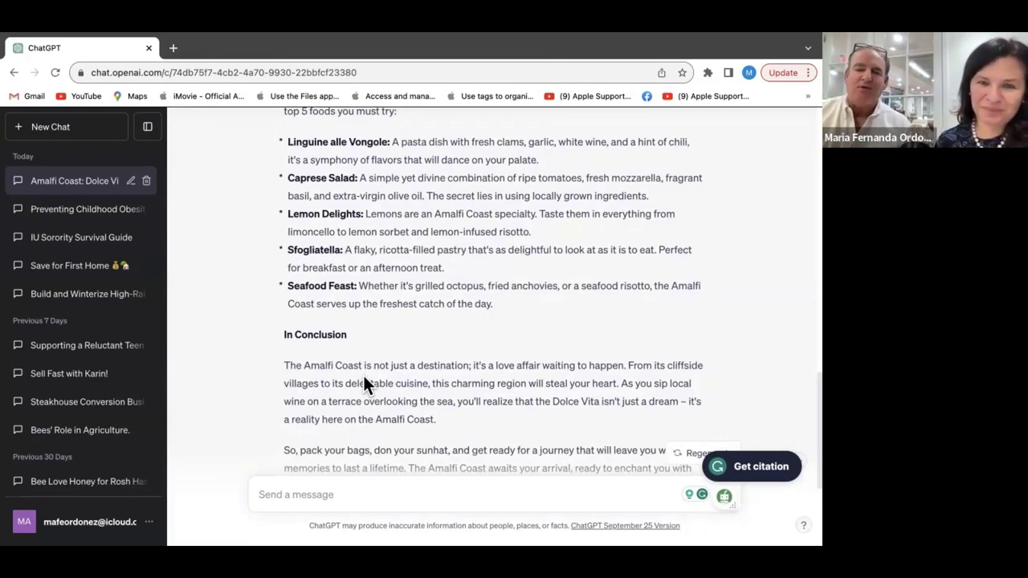
scroll(363, 377, down, 5)
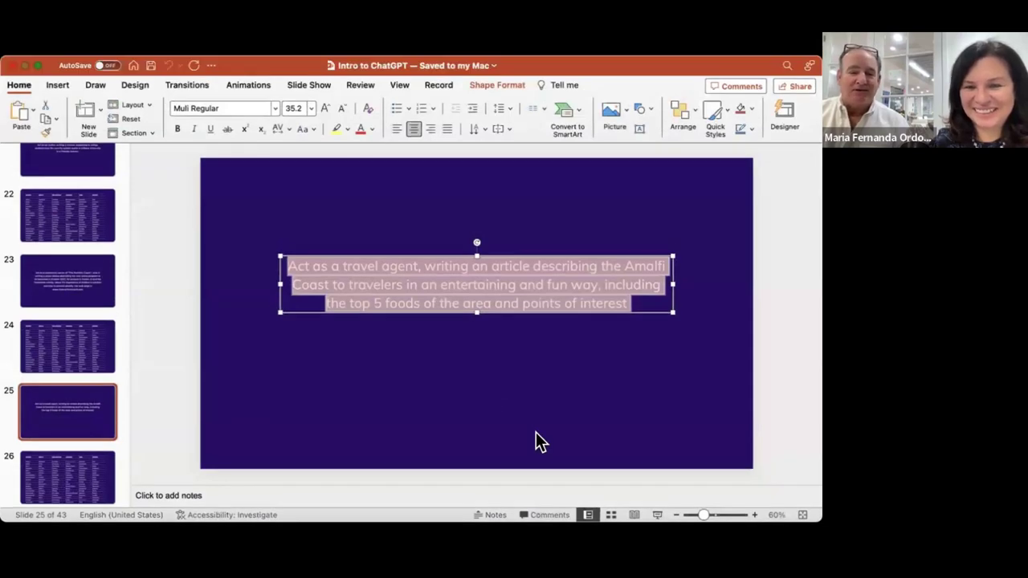
Step: Switch to PowerPoint and present from the Amalfi Coast prompt slide through the prompt word table to the lawyer speech prompt
click(537, 434)
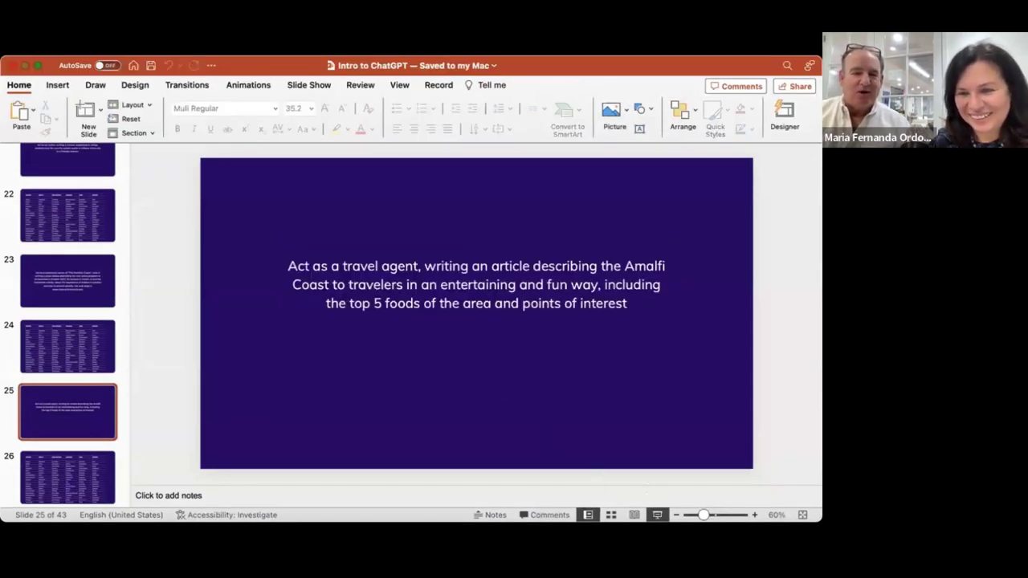
click(657, 514)
click(564, 472)
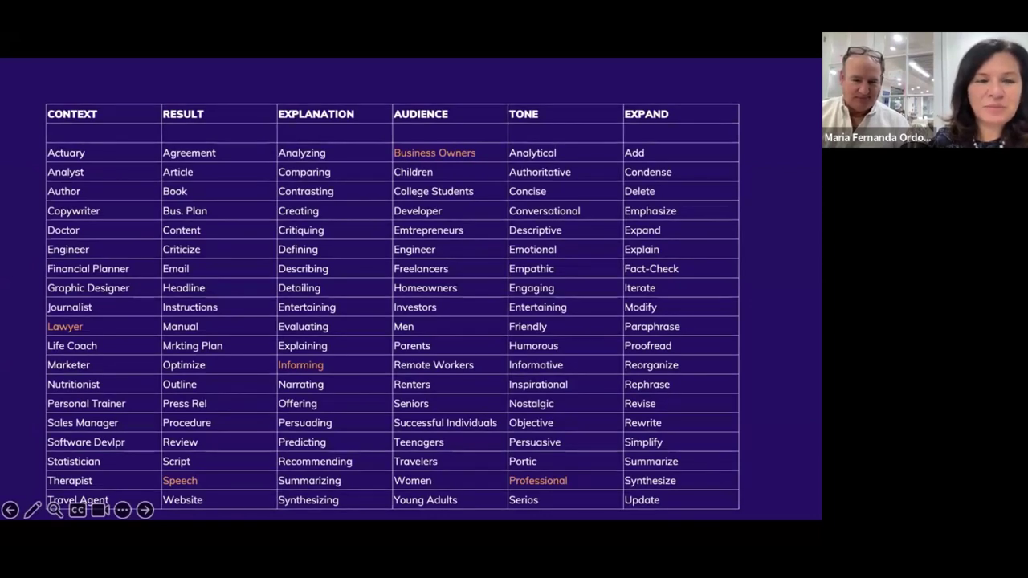
mouse_move(101, 520)
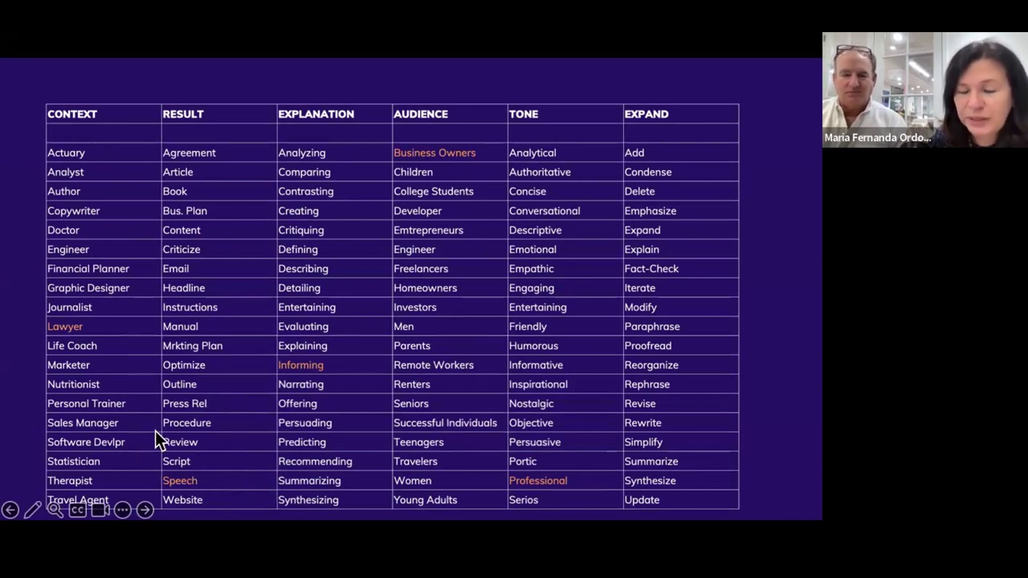
click(146, 513)
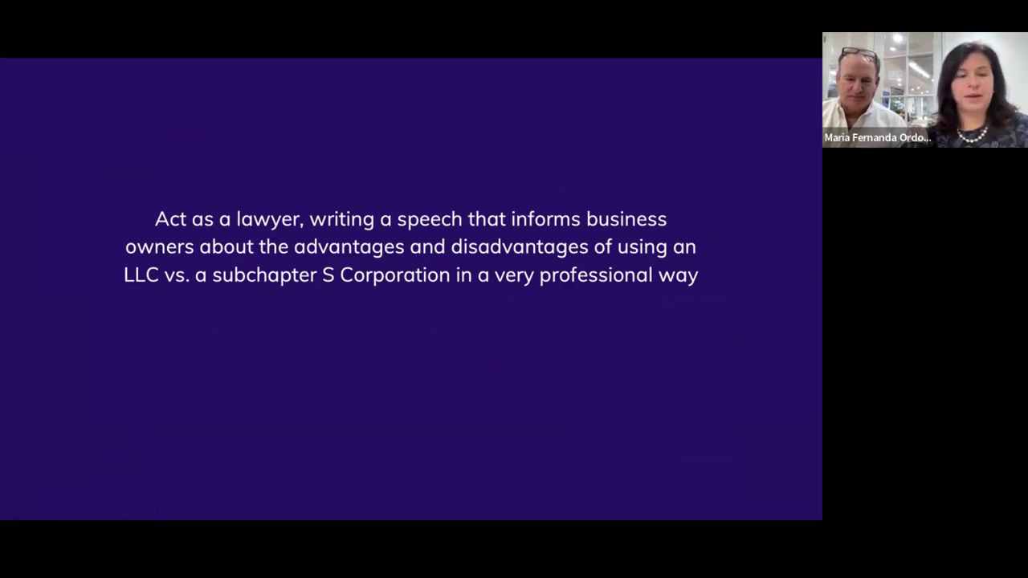
Step: Exit the slide show and copy the full lawyer speech prompt from the slide
key(Escape)
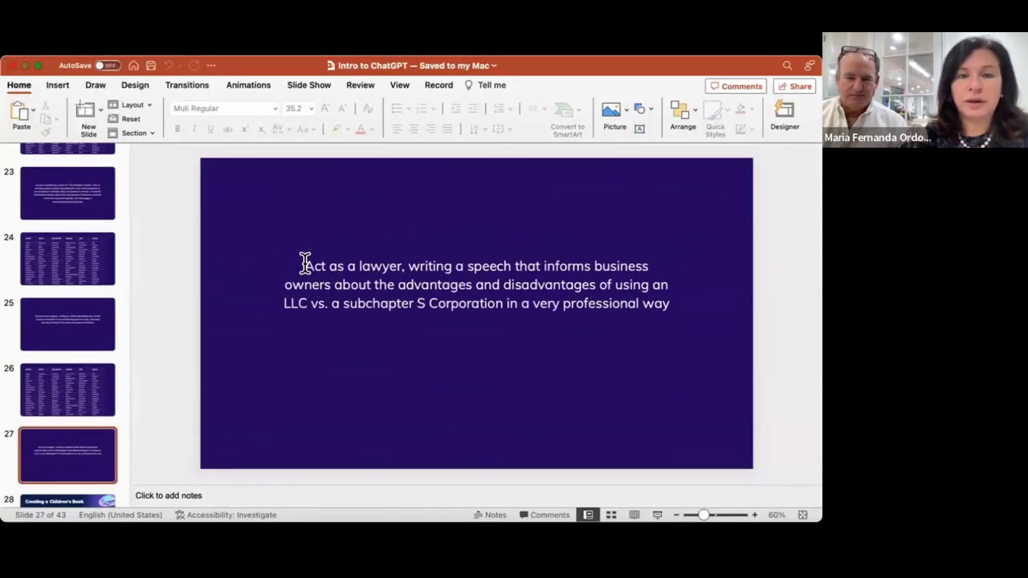
drag(305, 263, 653, 313)
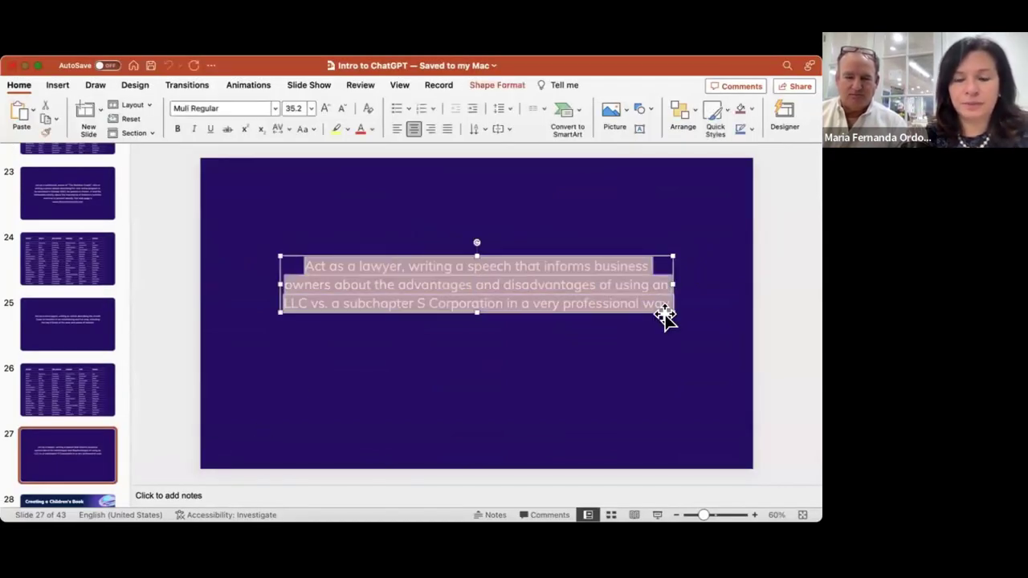
click(665, 317)
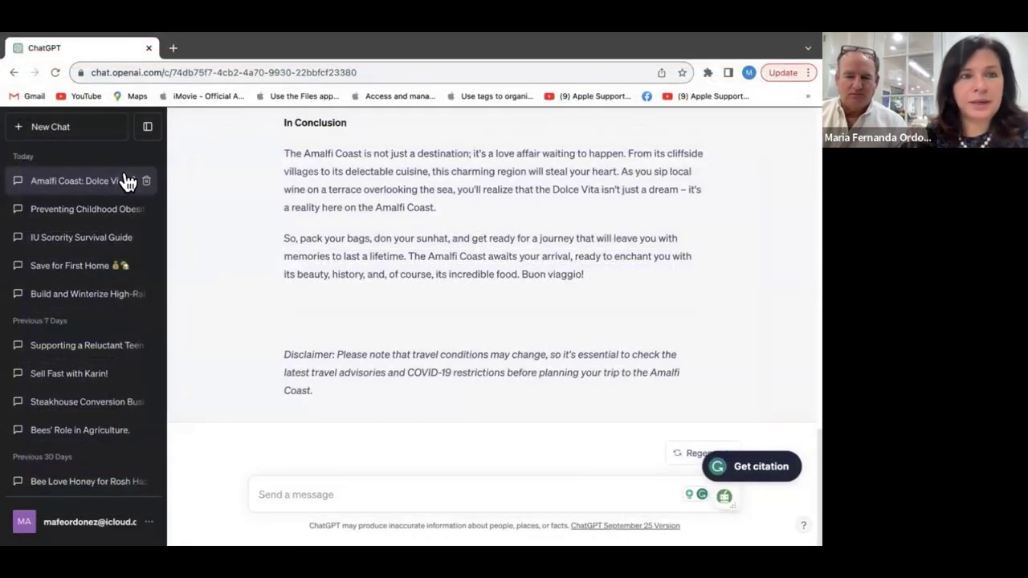
Step: Switch to ChatGPT and submit the lawyer speech prompt about LLC vs. subchapter S Corporation in a new chat
click(70, 130)
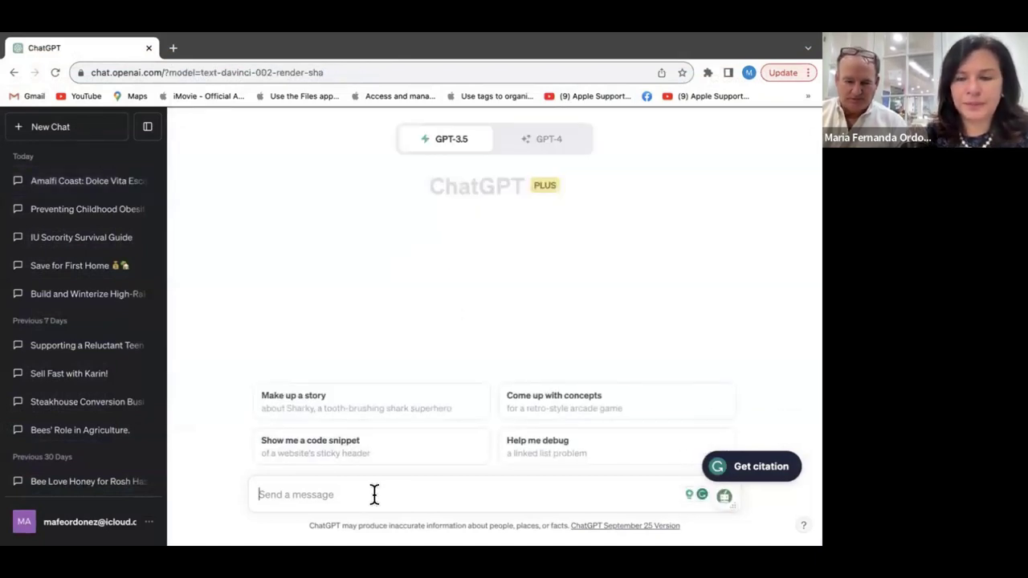
text(Act as a lawyer, writing a speech that informs business owners about the advantages and disadvantages of using an LLC vs. a subchapter S Corporation in a very professional way)
key(Return)
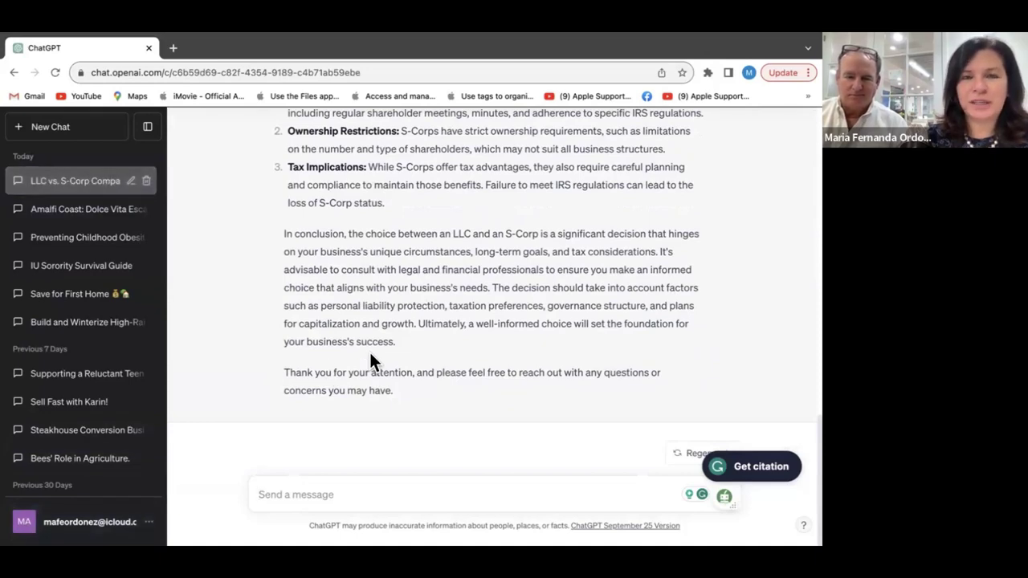
Step: Review the generated speech from the opening through the LLC and S-Corp advantages and disadvantages to the conclusion
scroll(370, 353, up, 15)
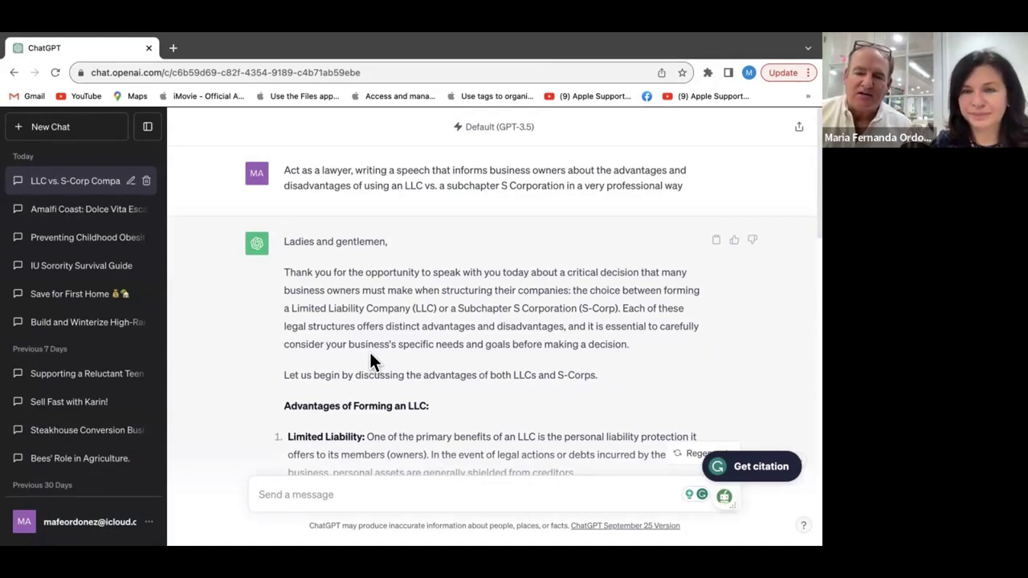
scroll(369, 353, down, 3)
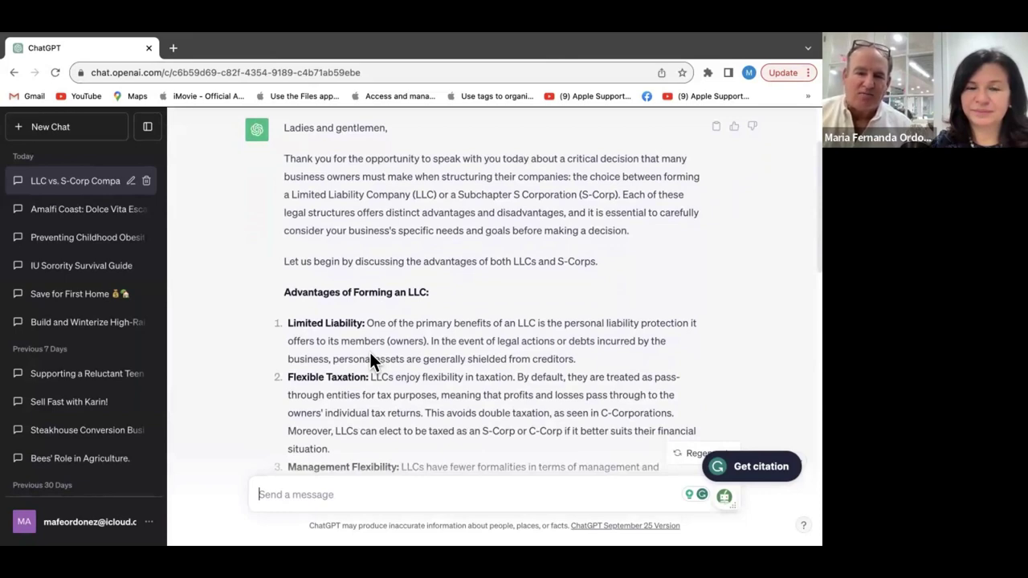
scroll(370, 359, down, 2)
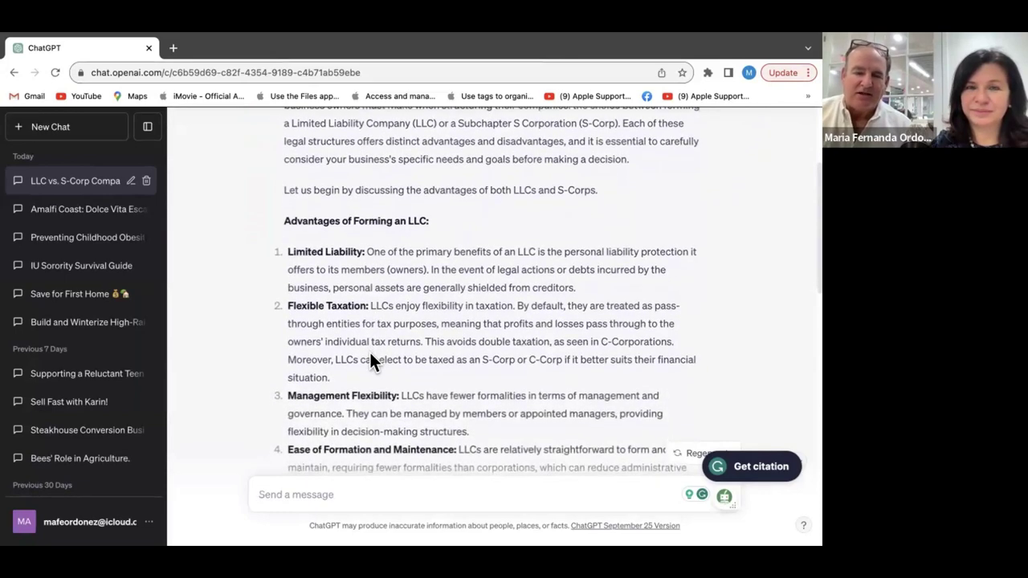
scroll(371, 355, down, 2)
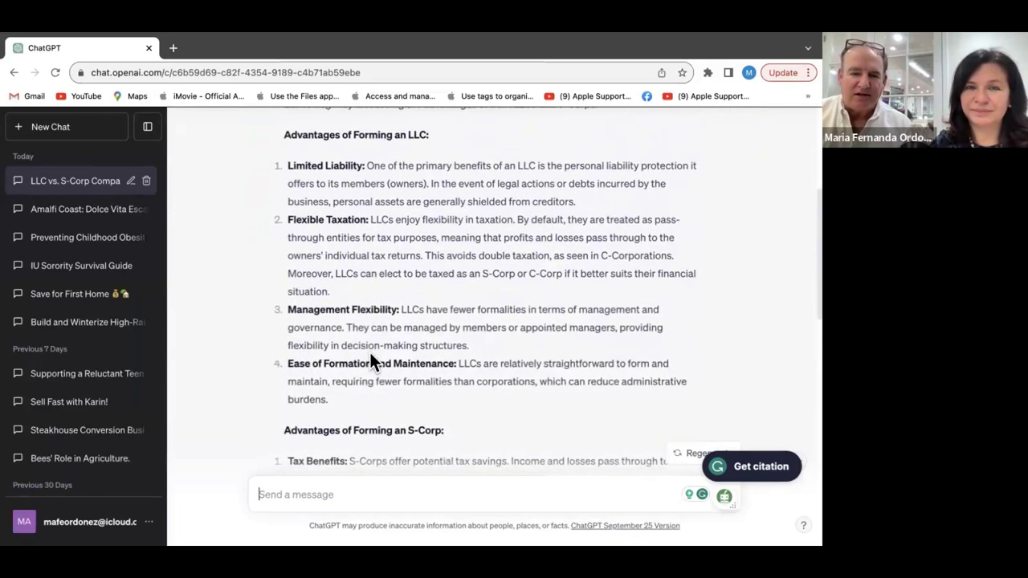
scroll(370, 359, down, 2)
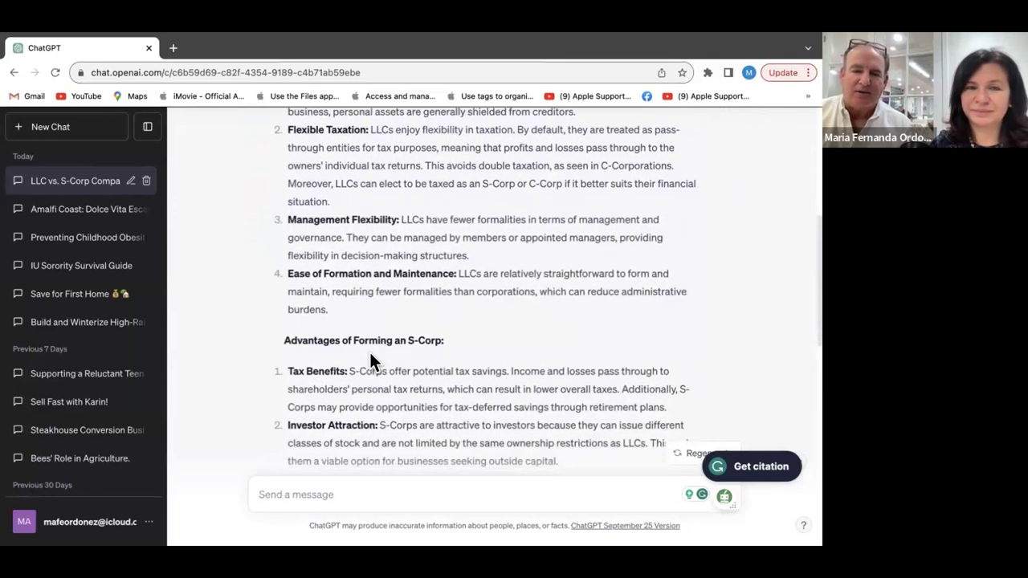
scroll(370, 359, down, 3)
scroll(370, 358, down, 2)
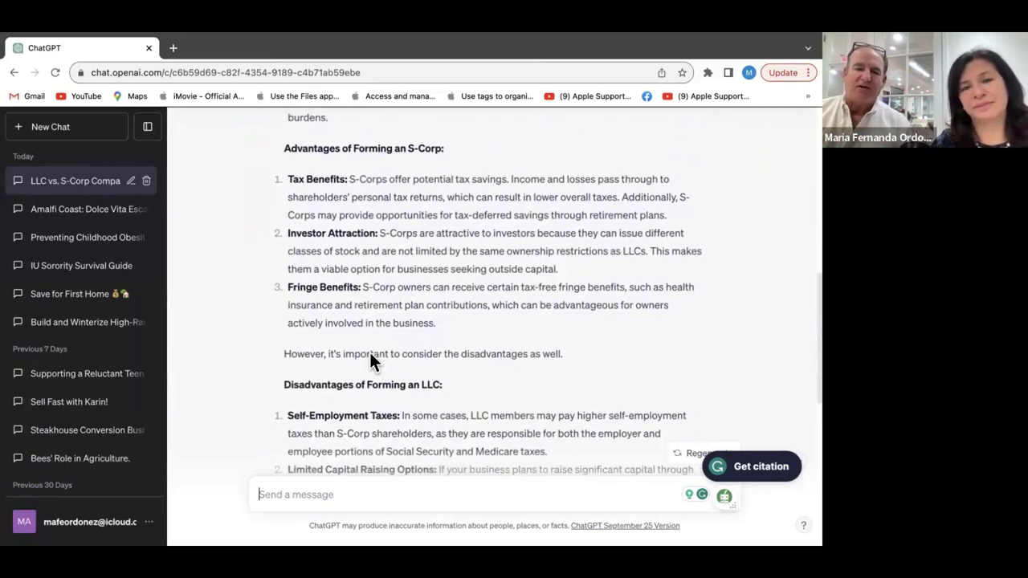
scroll(370, 353, down, 1)
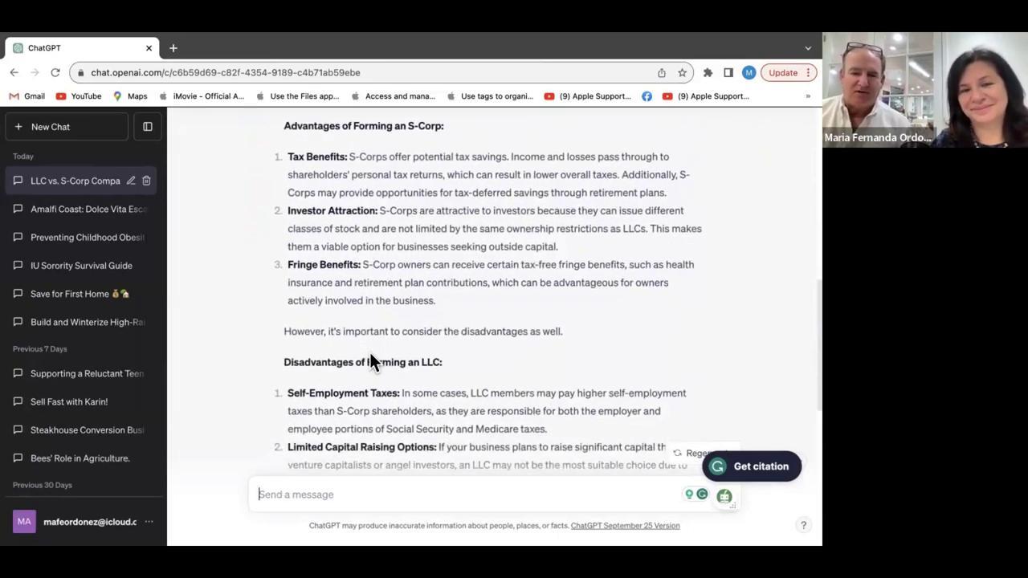
scroll(369, 355, down, 6)
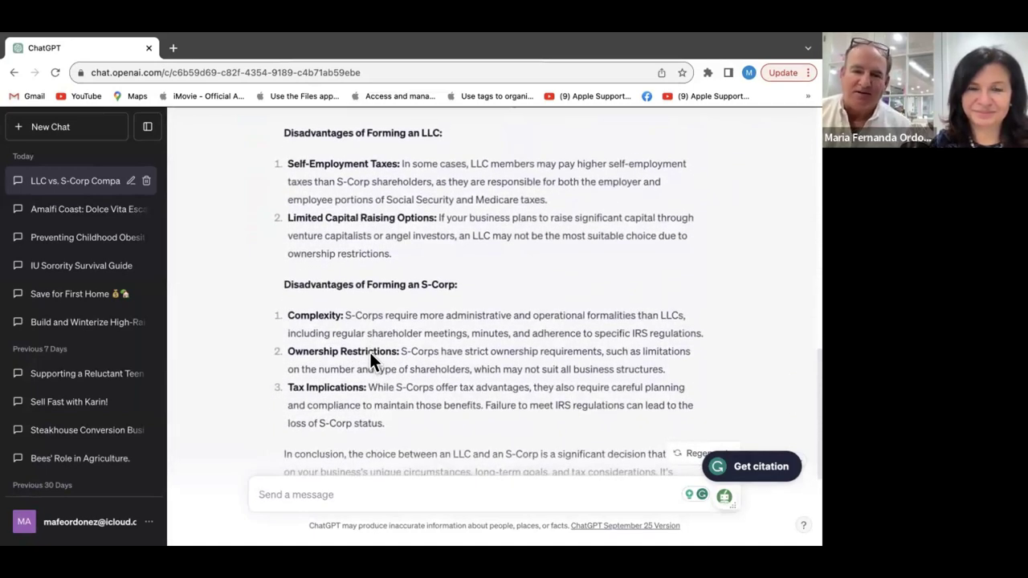
scroll(370, 356, down, 1)
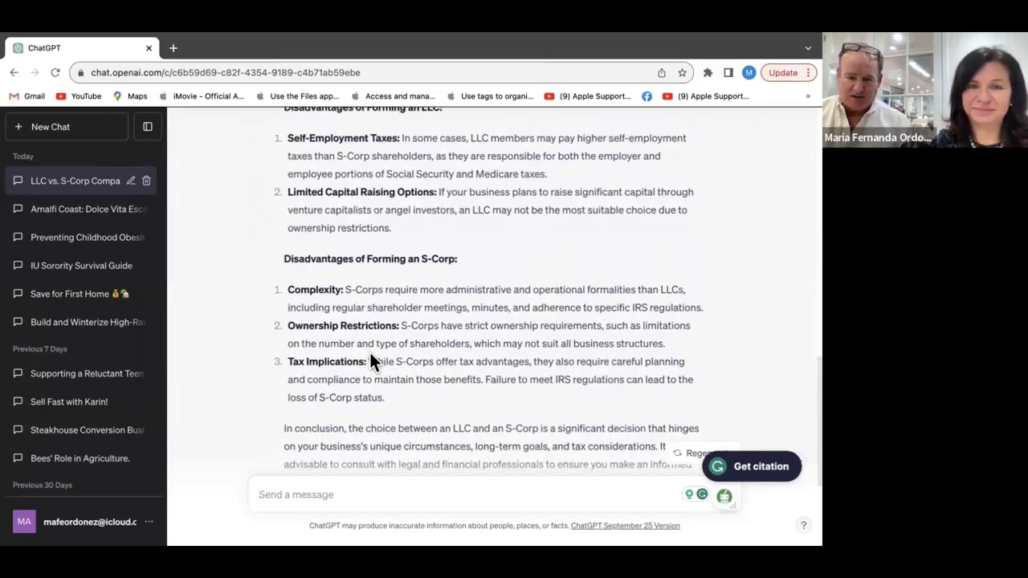
scroll(371, 362, down, 1)
scroll(370, 360, down, 2)
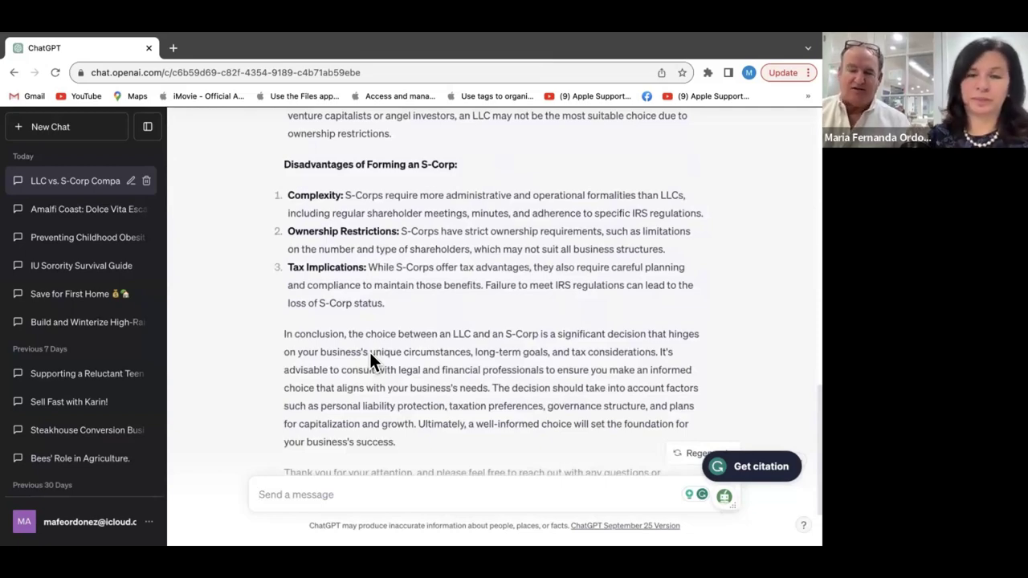
scroll(370, 351, down, 3)
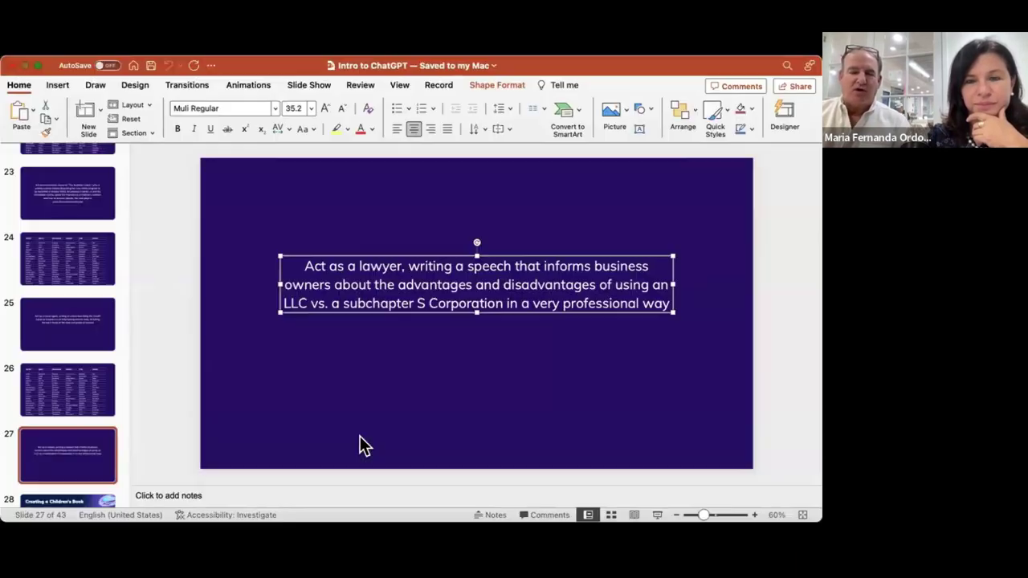
Step: Switch to PowerPoint and start the slide show at the lawyer prompt, viewing the Creating a Children's Book slide and returning to the prompt
click(635, 514)
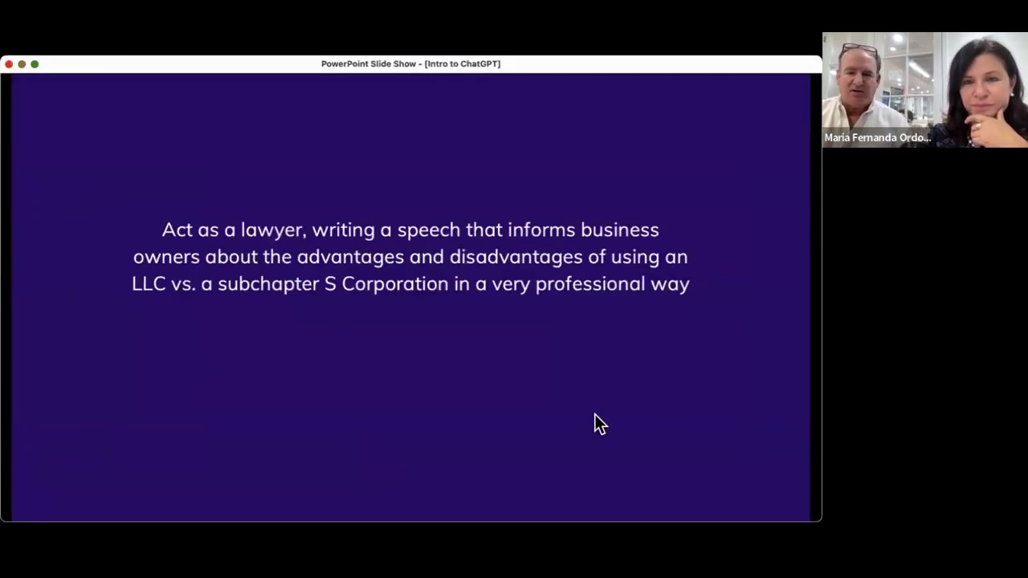
click(595, 416)
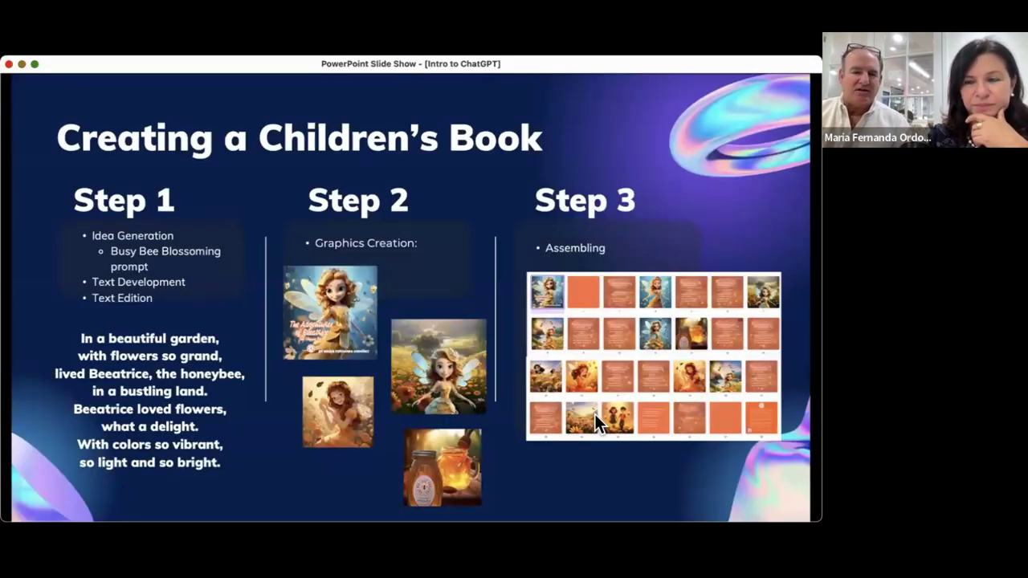
click(594, 414)
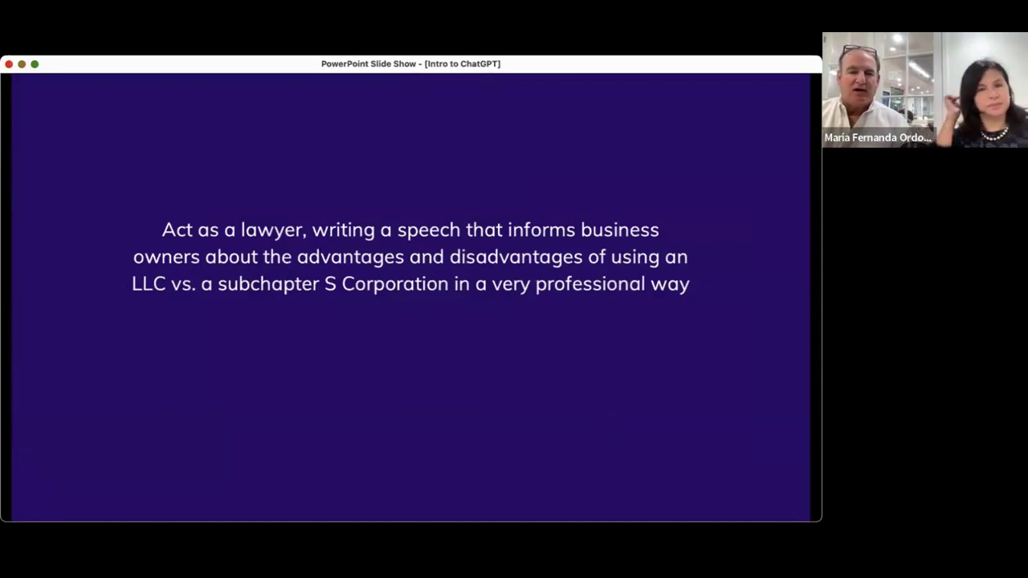